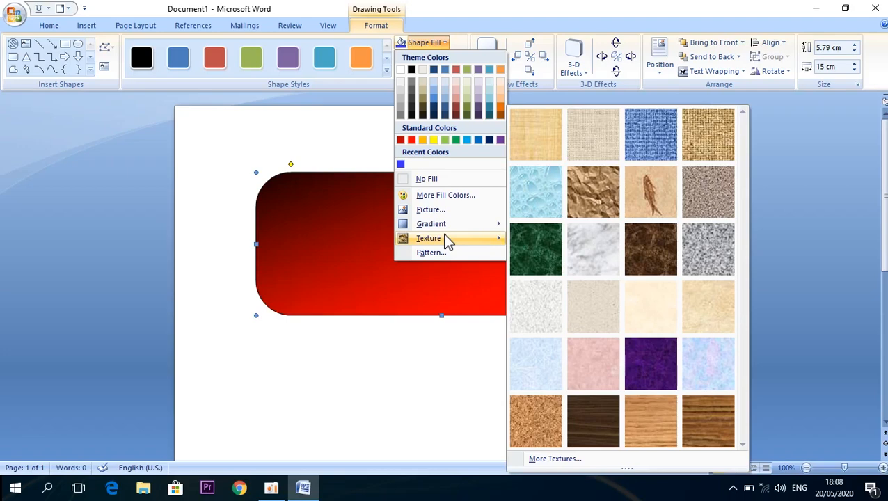
Step: Fill the rounded rectangle with the green marble texture, and choose the Diagonal brick pattern as its replacement fill
left_click(544, 248)
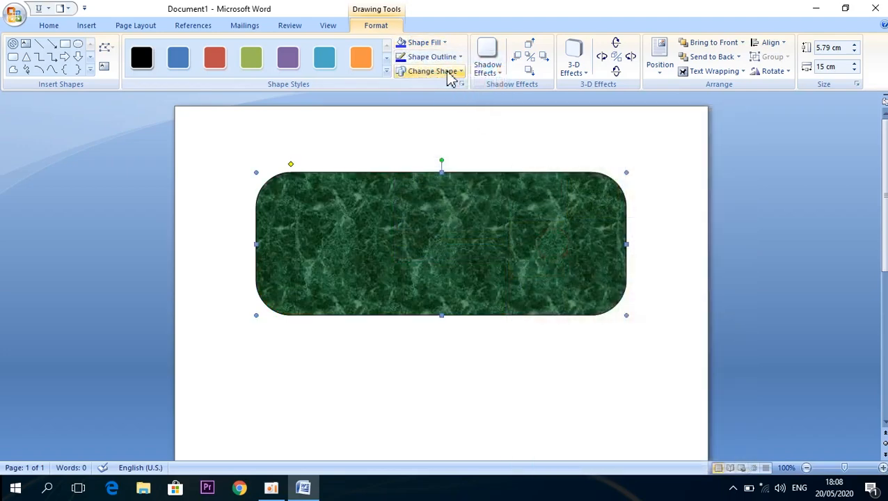
left_click(446, 45)
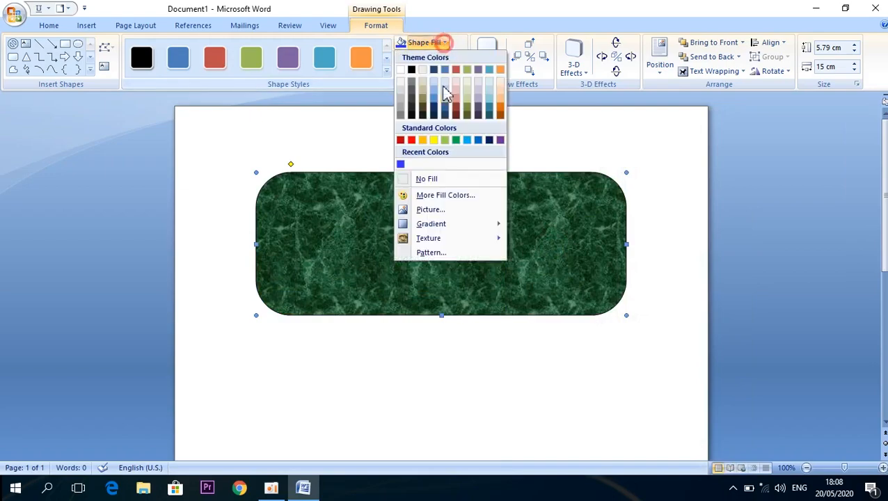
left_click(445, 255)
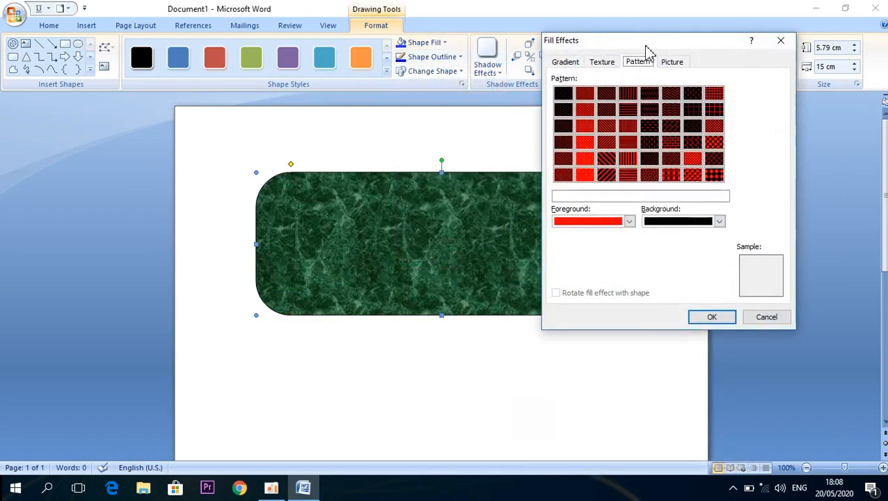
left_click_drag(646, 43, 644, 190)
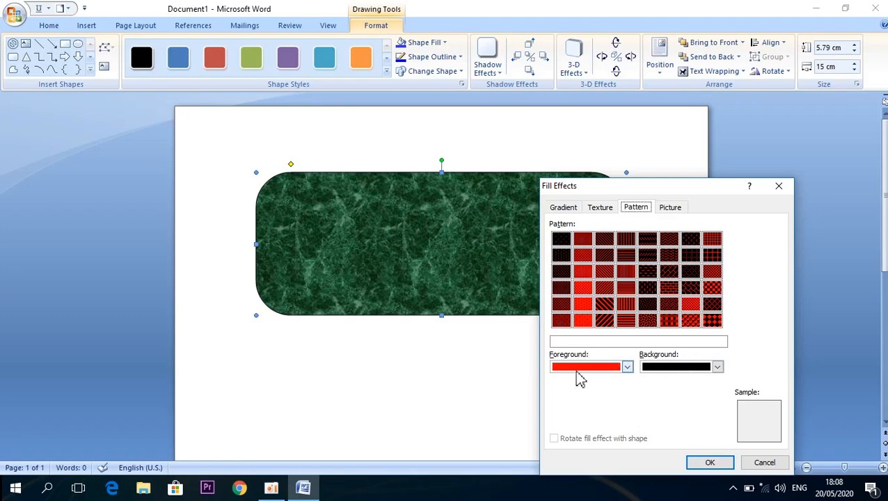
left_click(610, 321)
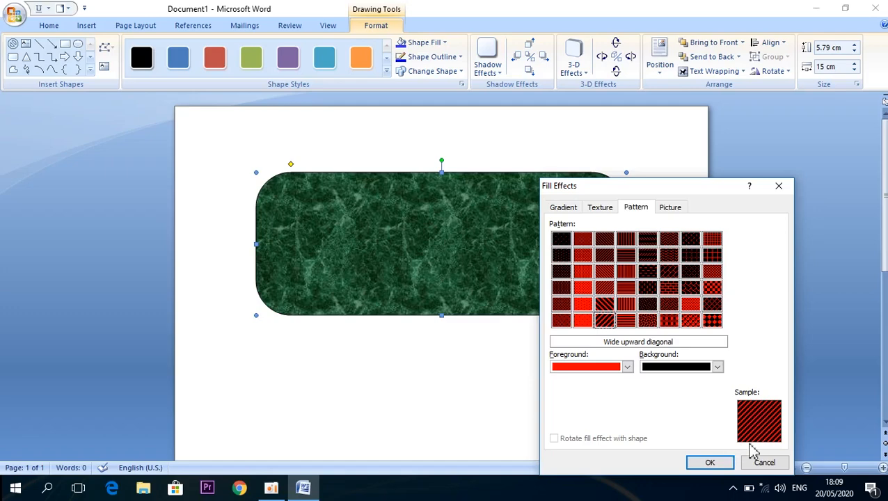
left_click(711, 320)
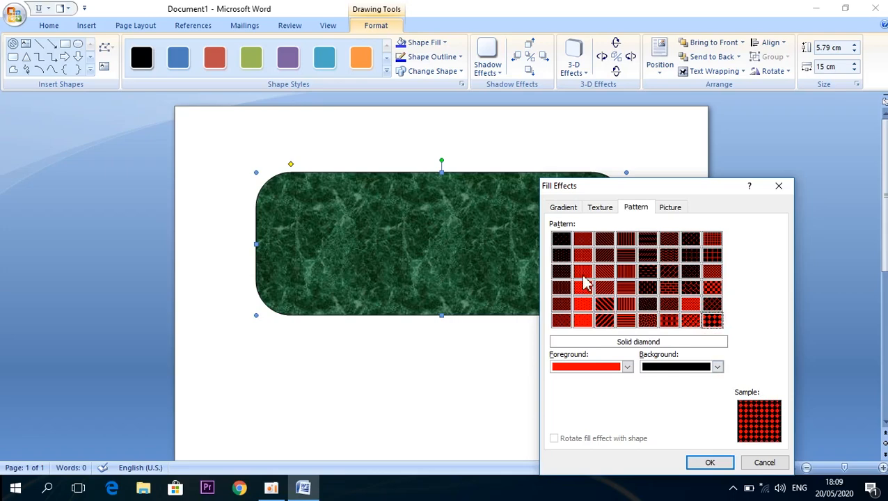
left_click(668, 273)
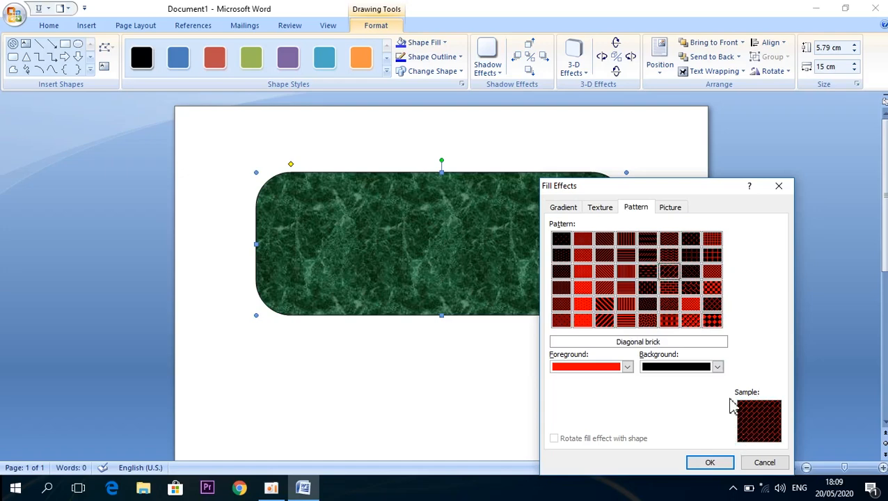
Step: Set the Diagonal brick pattern's background to black and foreground to white, and apply it to the shape
left_click(718, 368)
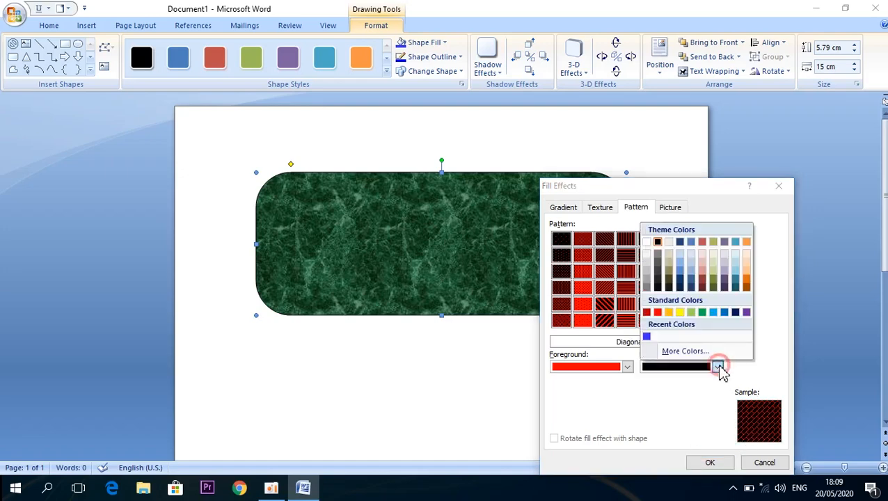
left_click(702, 312)
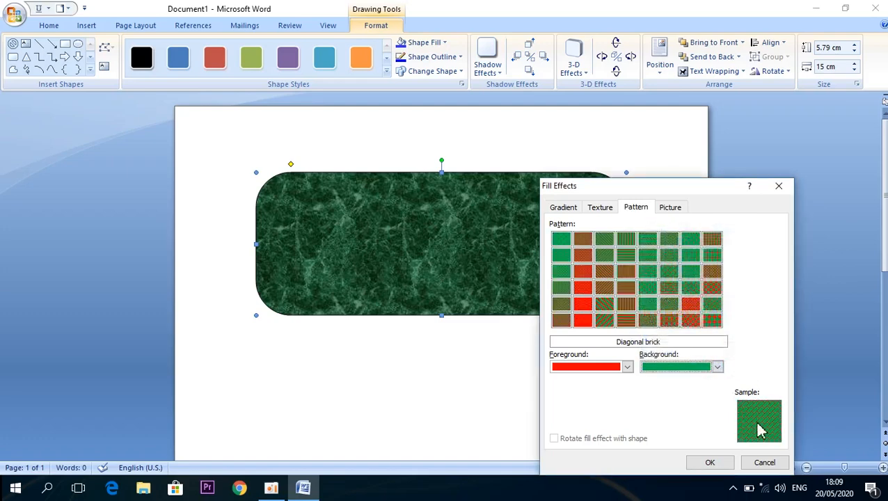
left_click(719, 367)
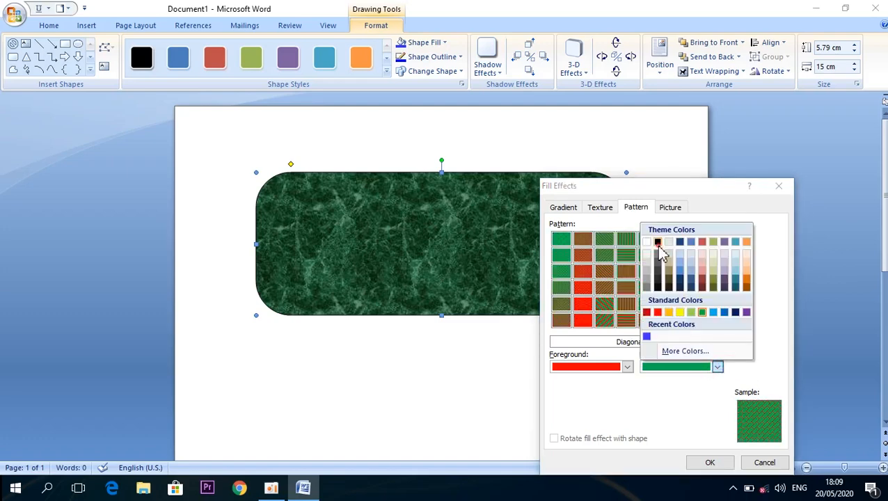
left_click(658, 242)
left_click(627, 367)
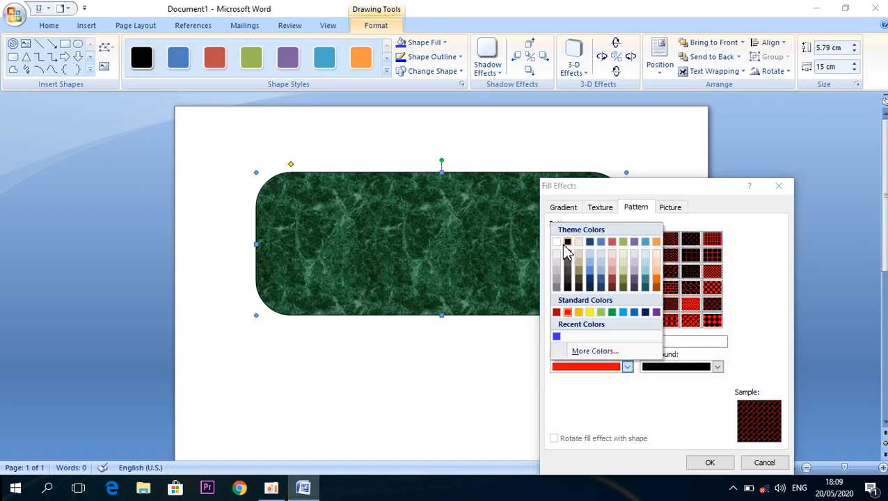
left_click(557, 242)
left_click(712, 465)
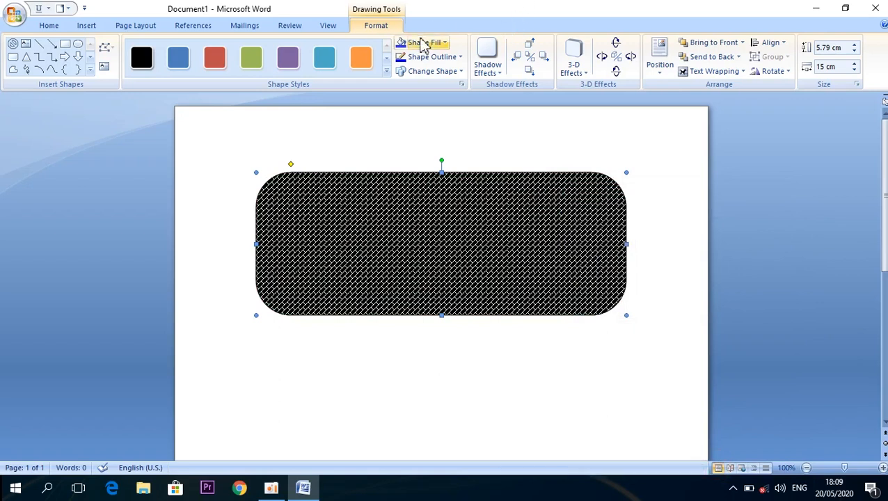
left_click(459, 59)
left_click(459, 59)
left_click(459, 58)
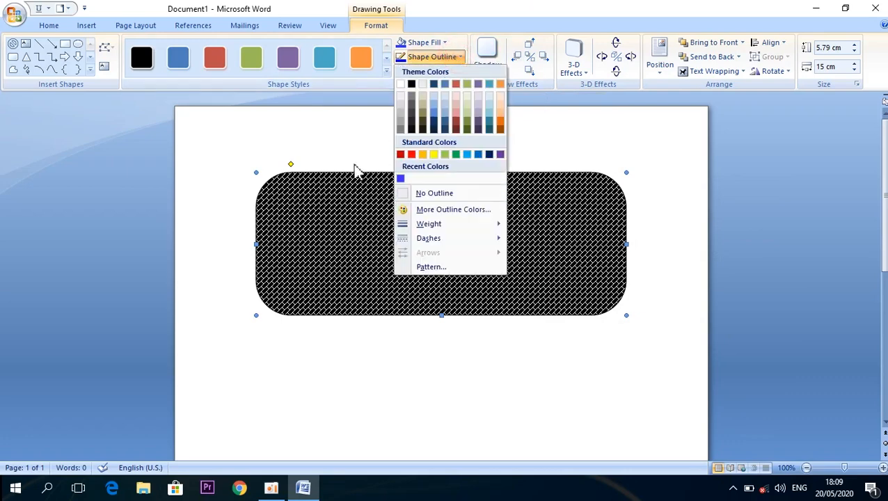
left_click(325, 143)
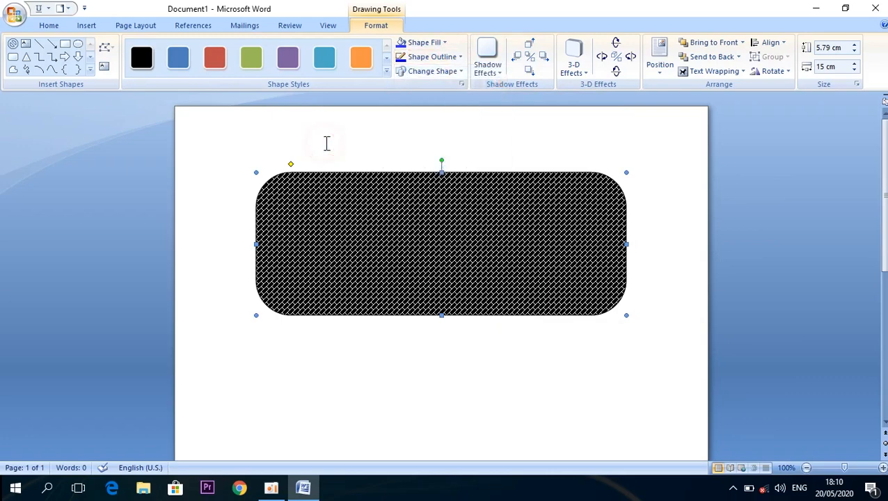
Step: Remove the rounded rectangle's fill and set its outline color to standard red
left_click(442, 42)
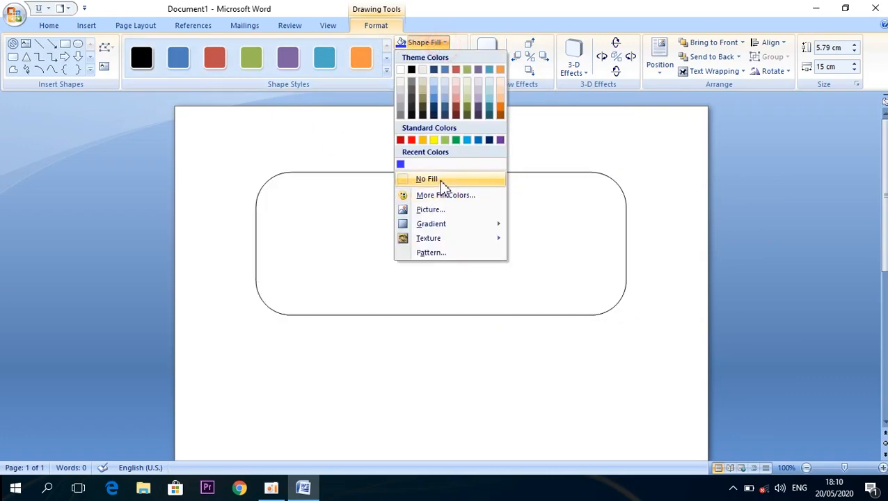
left_click(440, 179)
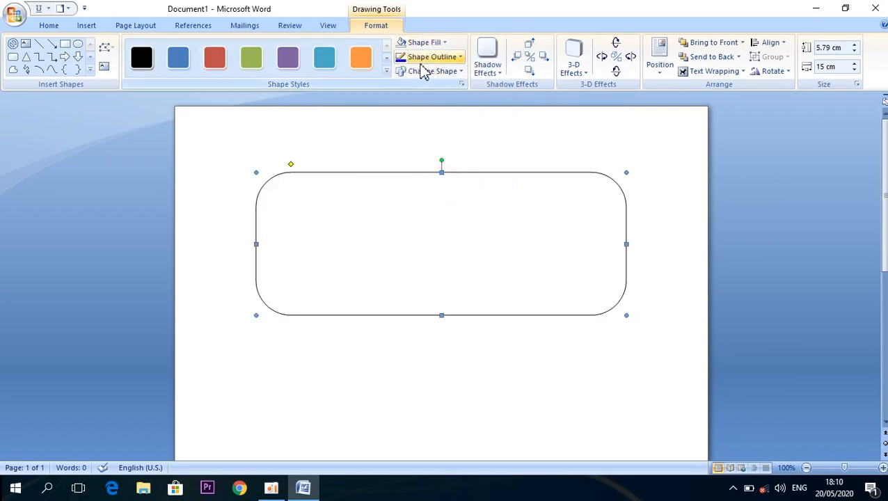
left_click(456, 58)
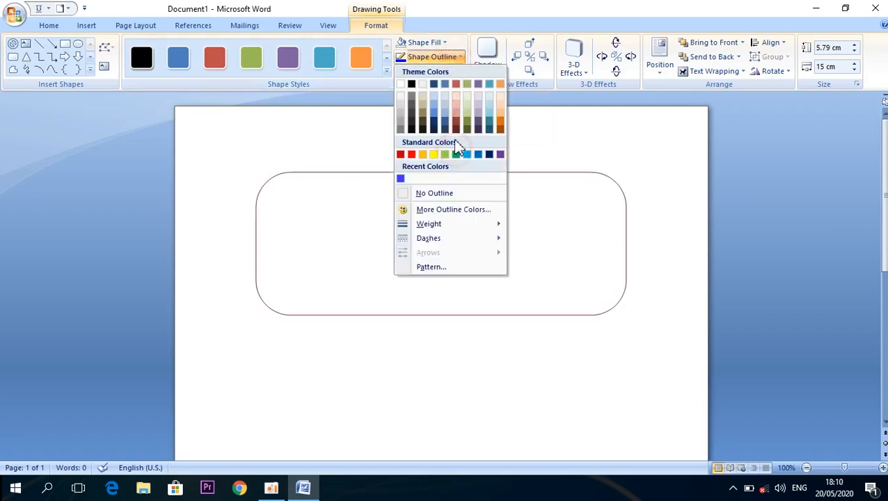
left_click(411, 154)
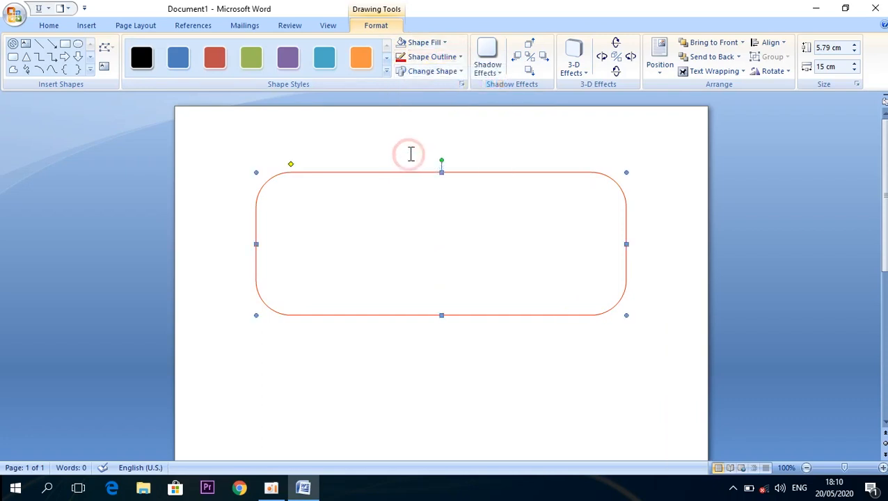
Step: Set the red outline's weight to 4½ pt and its dash style to round dots
left_click(459, 57)
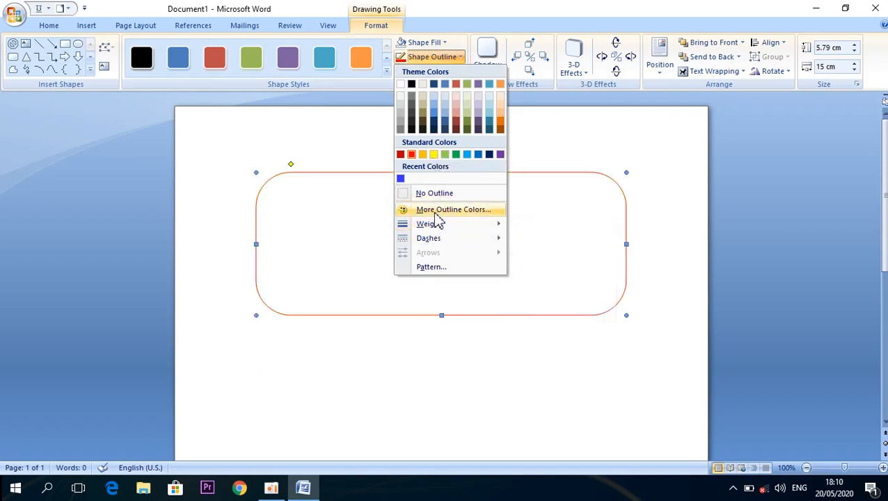
mouse_move(427, 226)
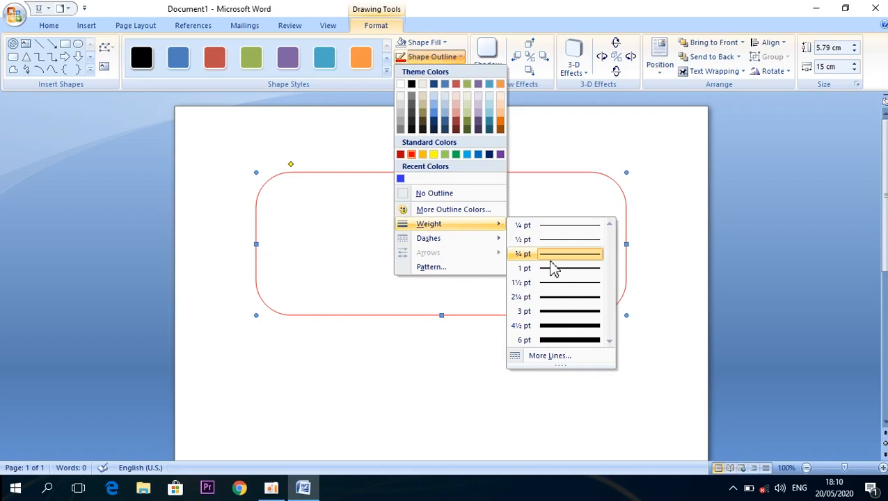
left_click(554, 324)
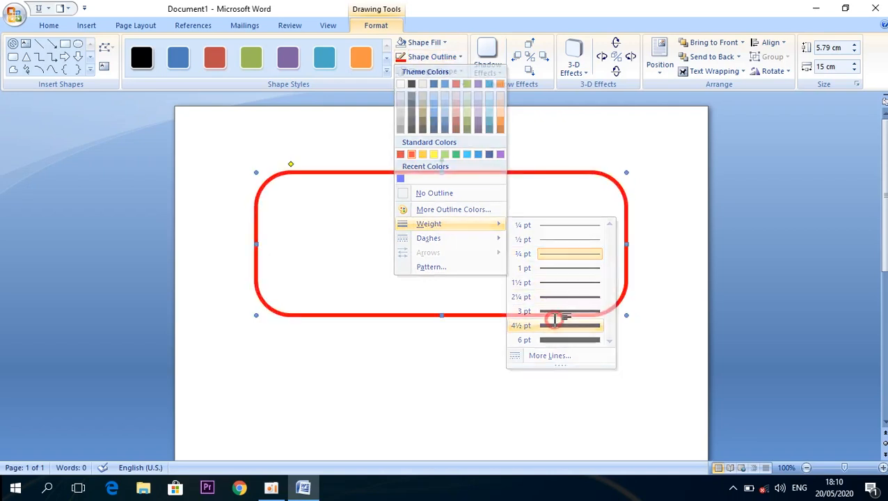
left_click(437, 59)
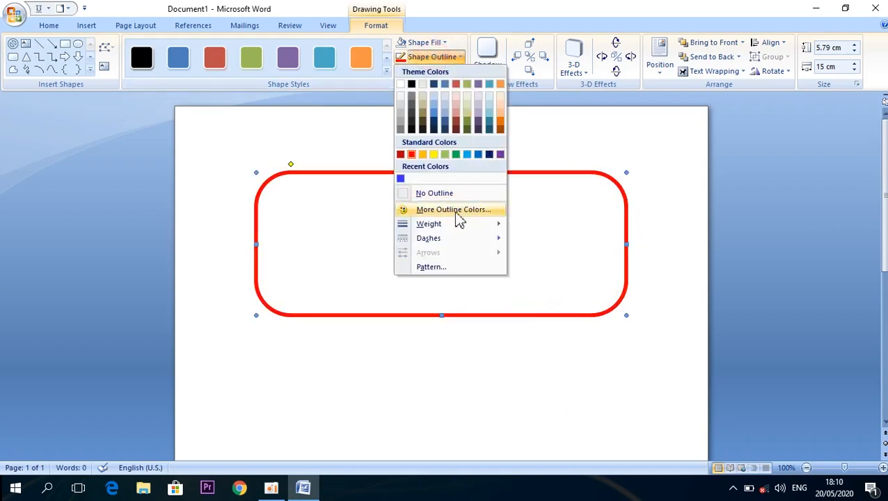
mouse_move(456, 245)
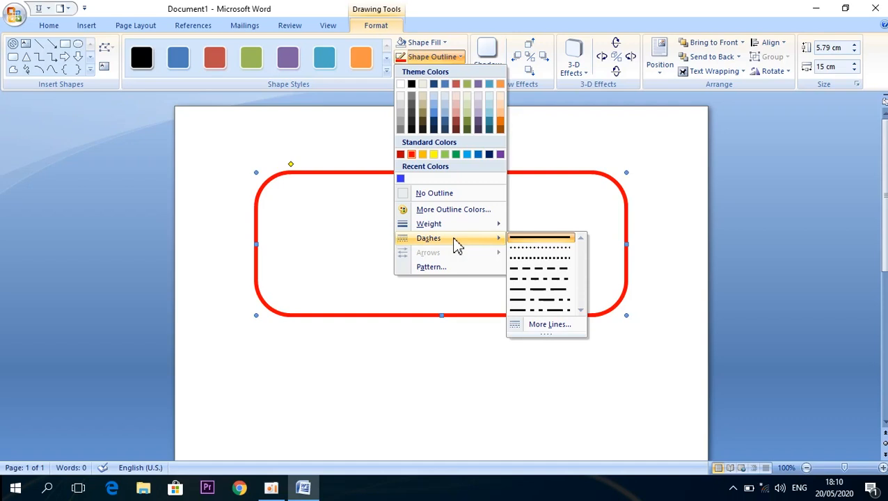
left_click(533, 248)
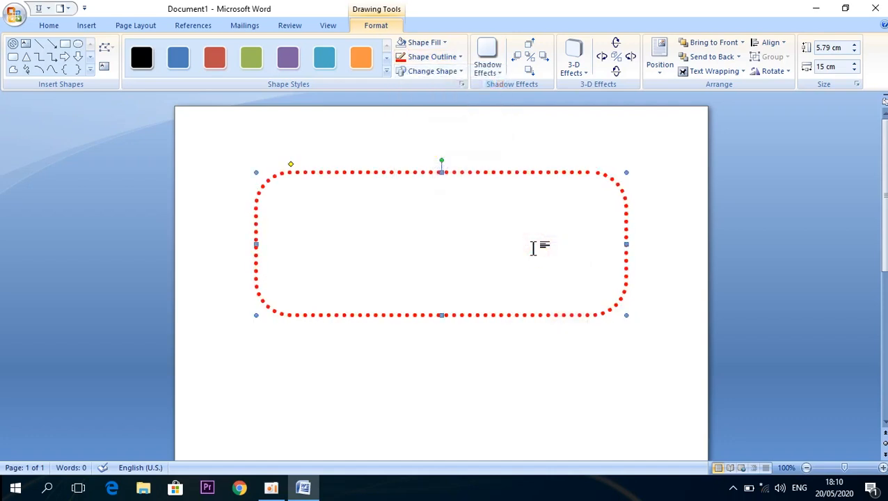
left_click(446, 57)
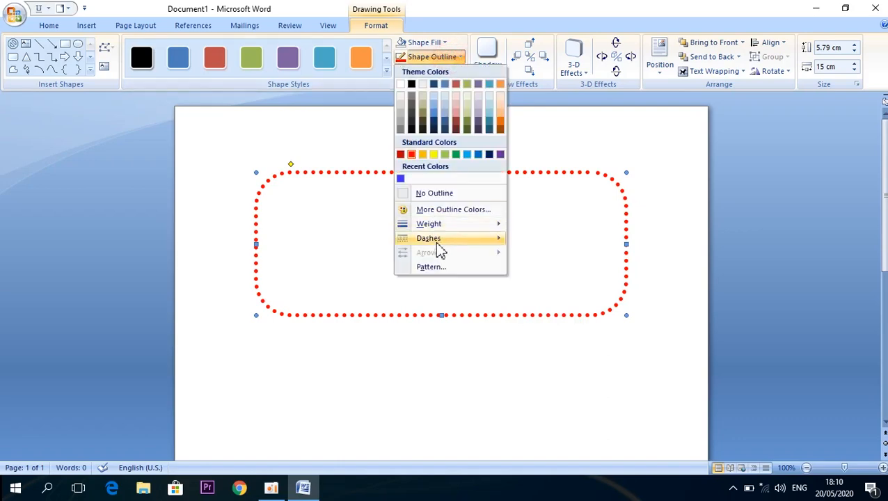
left_click(444, 267)
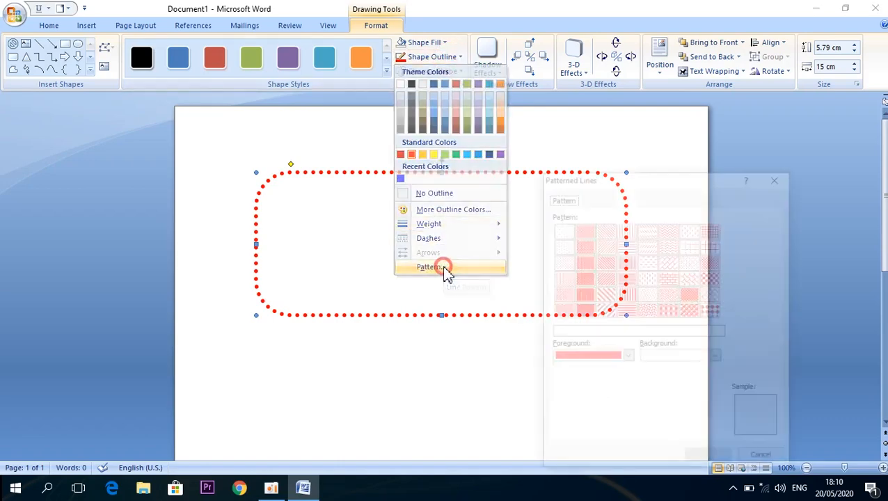
left_click(779, 176)
Step: Set the shape outline's weight to 3 pt and its dash style to a solid line
left_click(440, 57)
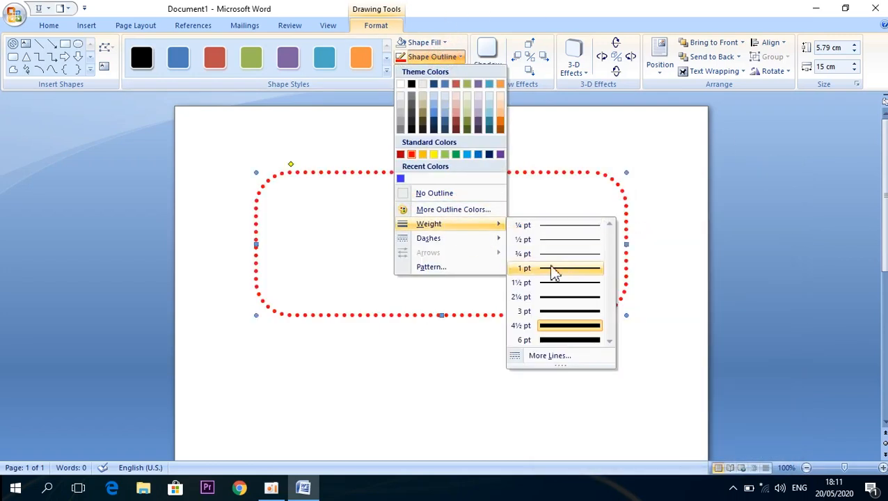
left_click(565, 311)
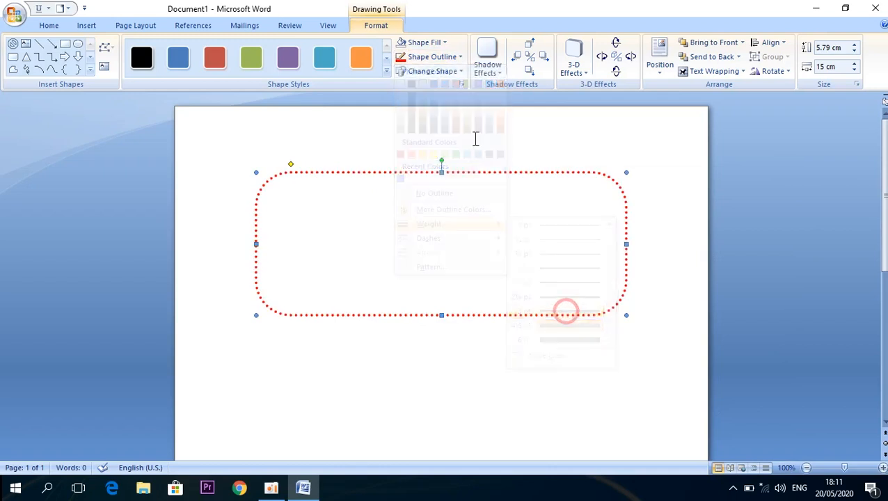
left_click(448, 58)
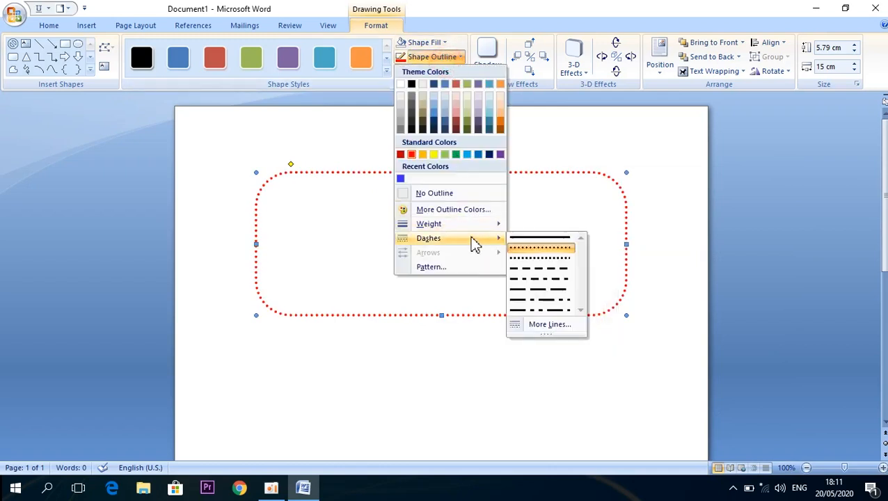
left_click(526, 238)
Step: Apply the Wide upward diagonal line pattern to the shape's outline and undo it
left_click(452, 57)
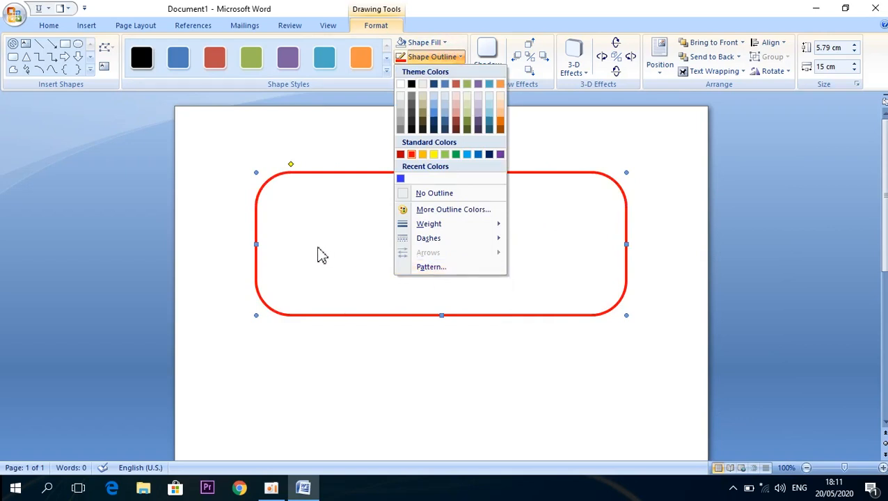
left_click(444, 268)
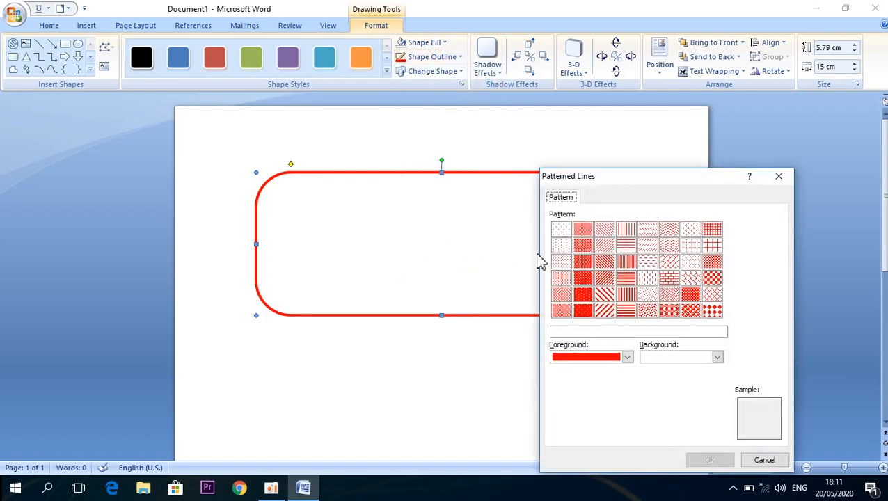
left_click(611, 313)
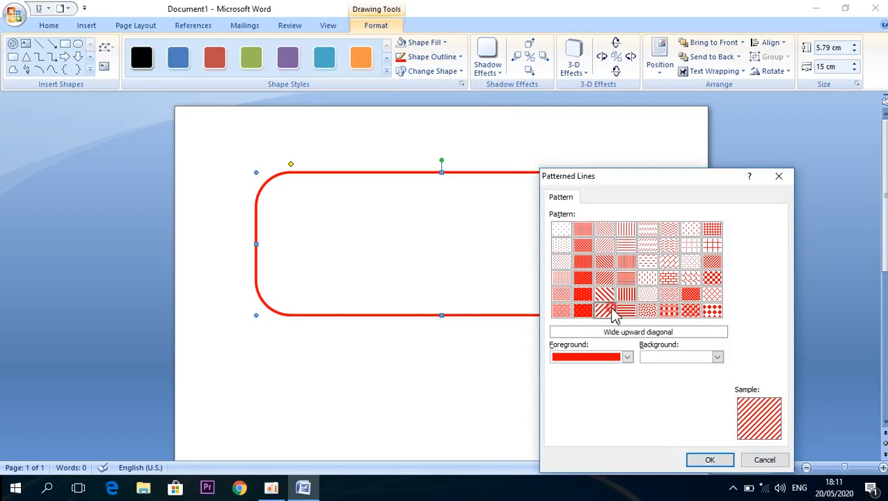
left_click(711, 460)
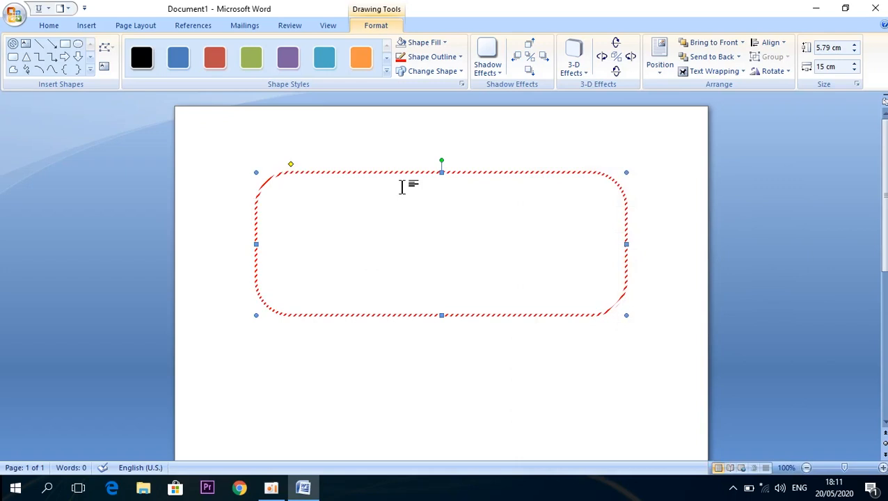
key("Escape")
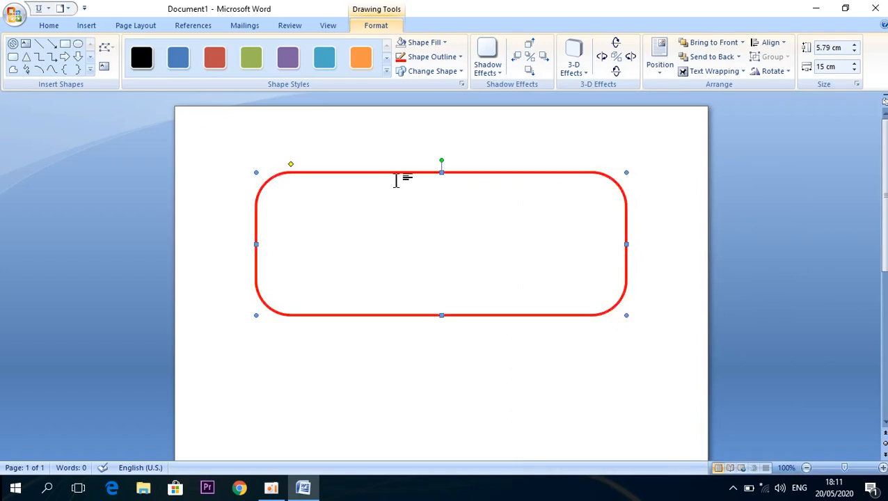
Step: Change the rounded rectangle into a diamond from the basic shapes
left_click(433, 74)
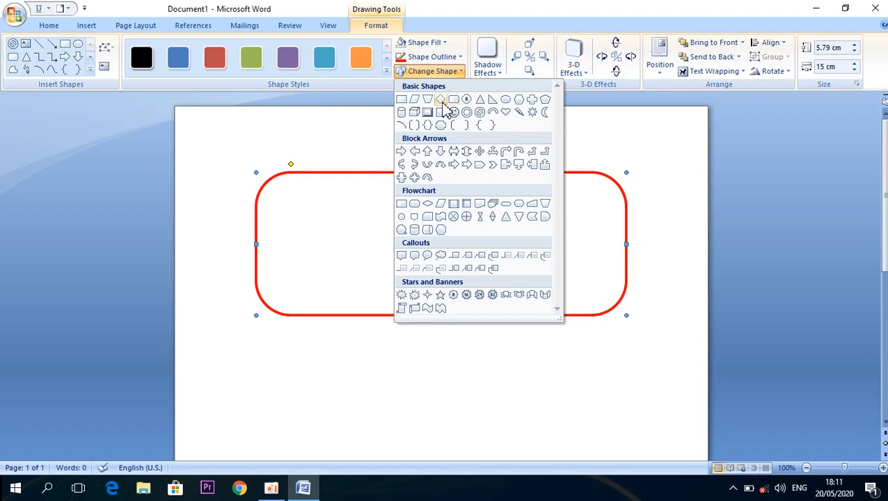
left_click(441, 99)
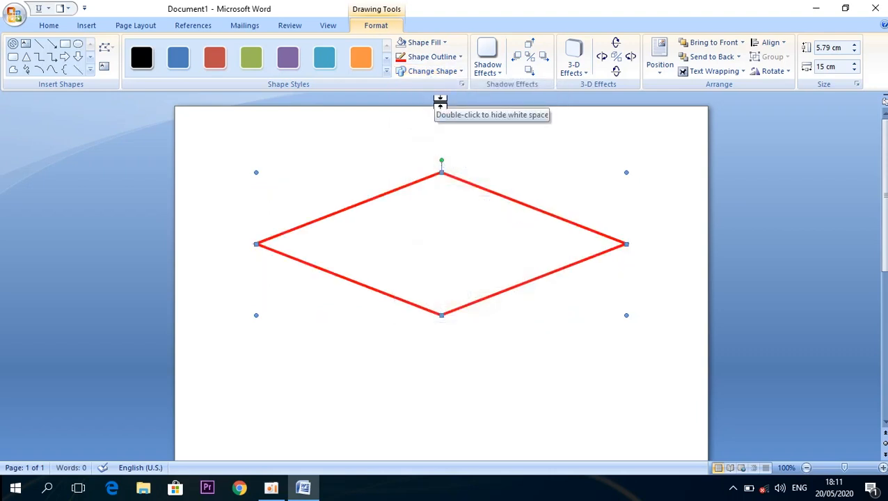